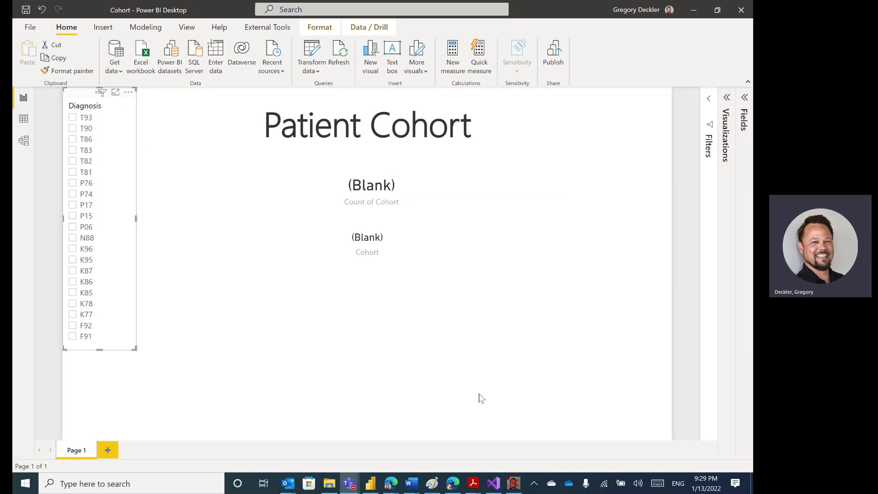
- Bring the Quick Measures tool forward, adjust it, then put it away to return to the report
mouse_move(514, 488)
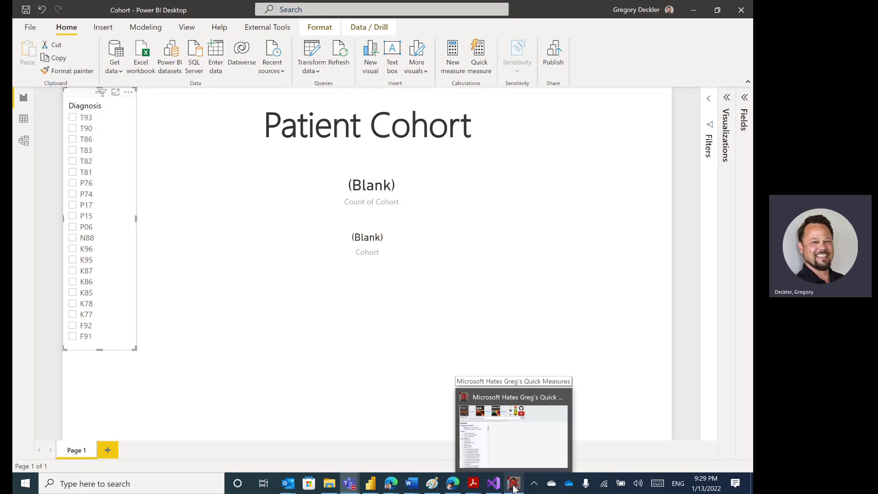
click(514, 488)
drag(261, 208, 264, 393)
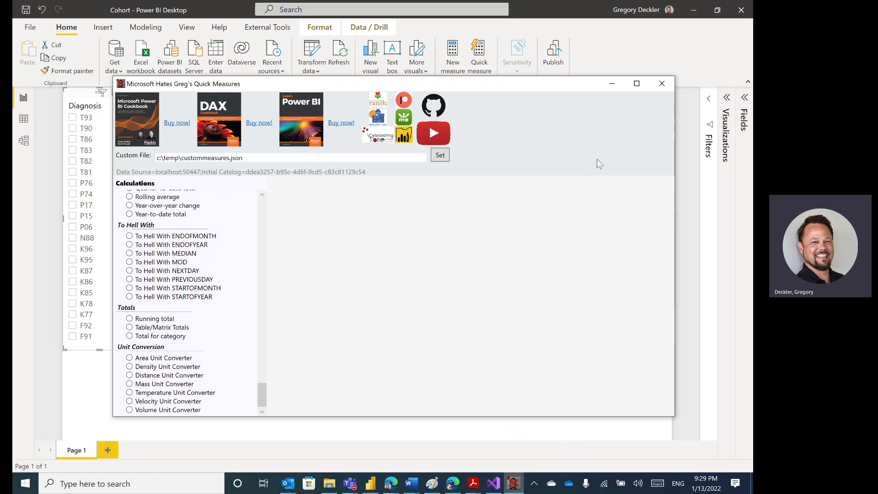
click(613, 85)
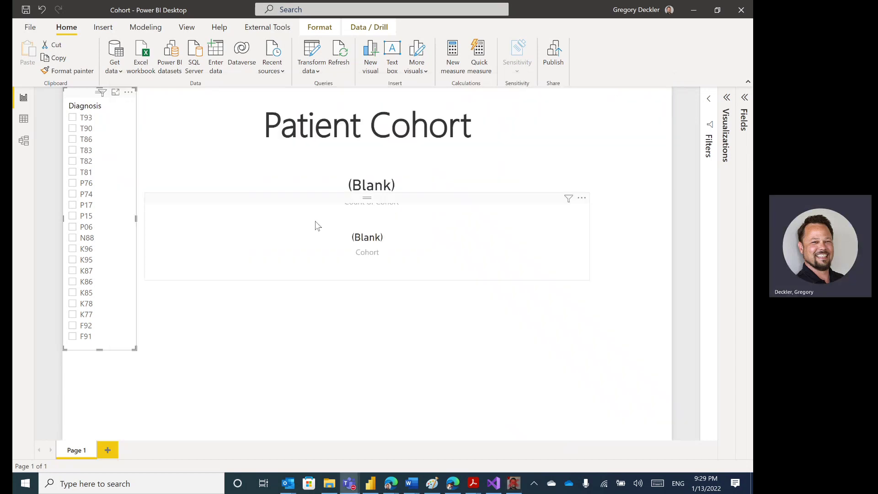
- Check the Diagnosis table's rows in Data view, then show its fields and the Cohort measure's formula
click(32, 123)
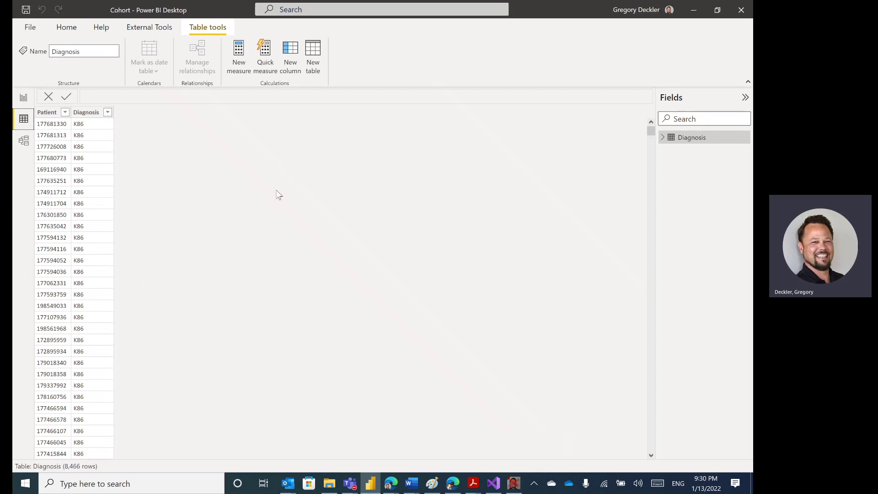
click(22, 101)
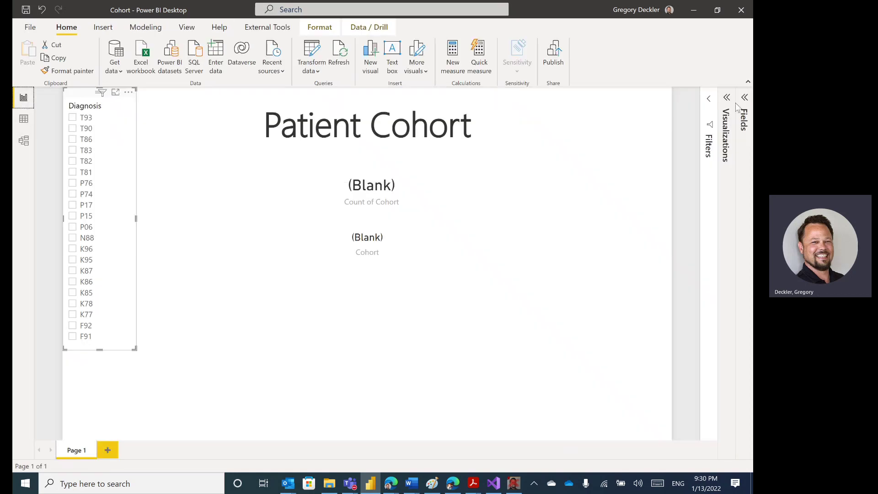
click(744, 107)
click(663, 138)
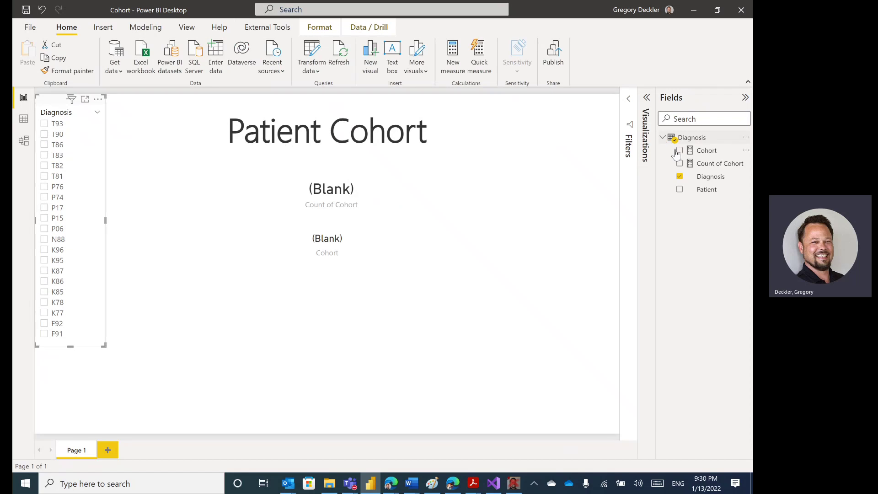
click(707, 153)
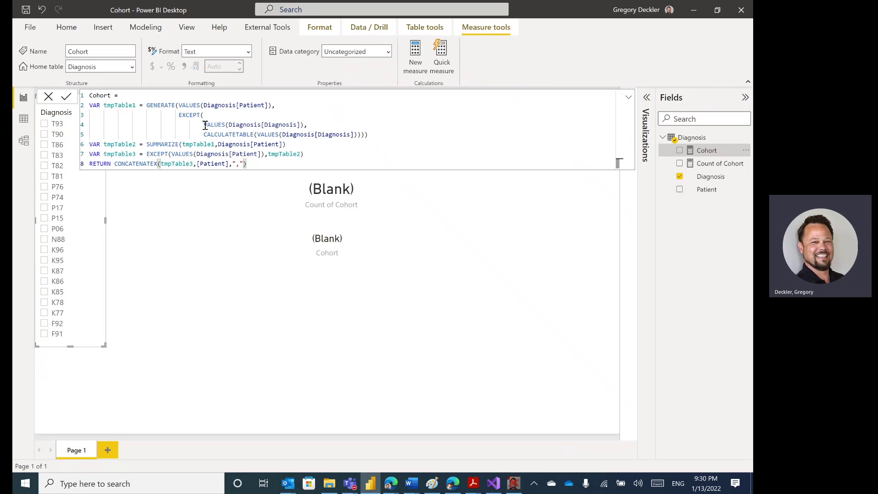
drag(203, 124, 360, 134)
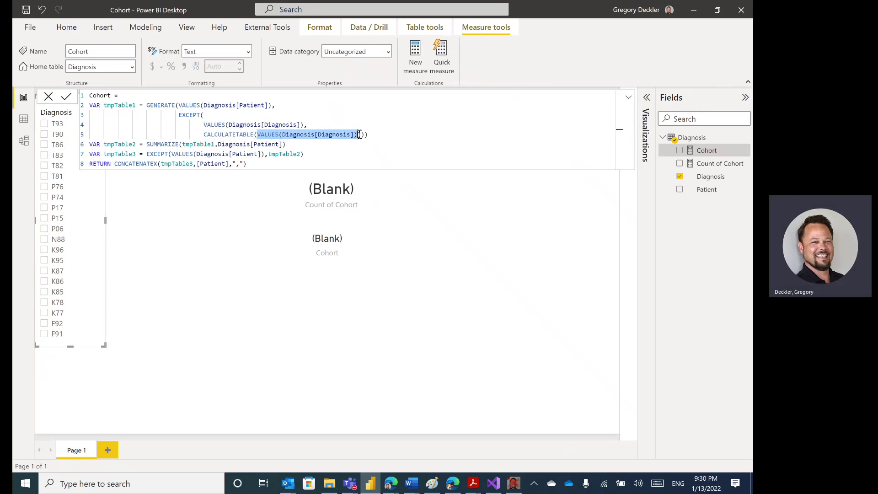
double_click(227, 134)
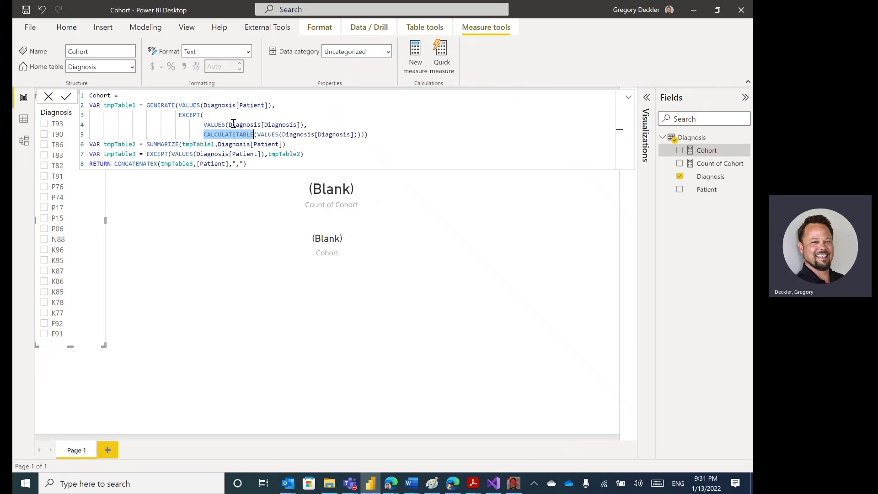
click(166, 204)
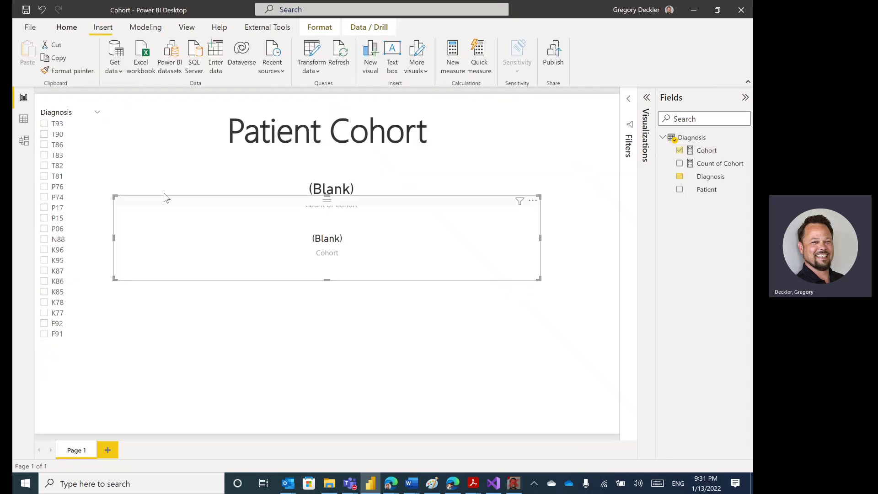
- Select diagnoses T93, T90, T83 and T82 in the Diagnosis slicer, then reopen the Cohort formula
click(163, 185)
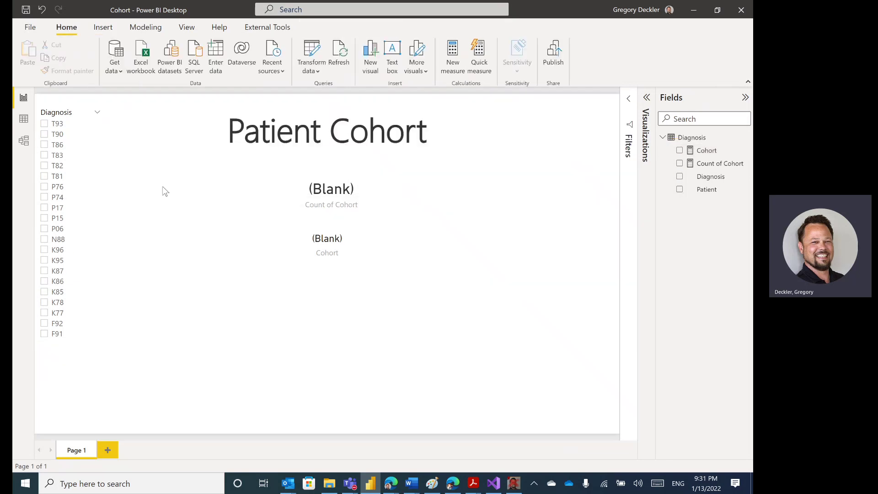
click(45, 125)
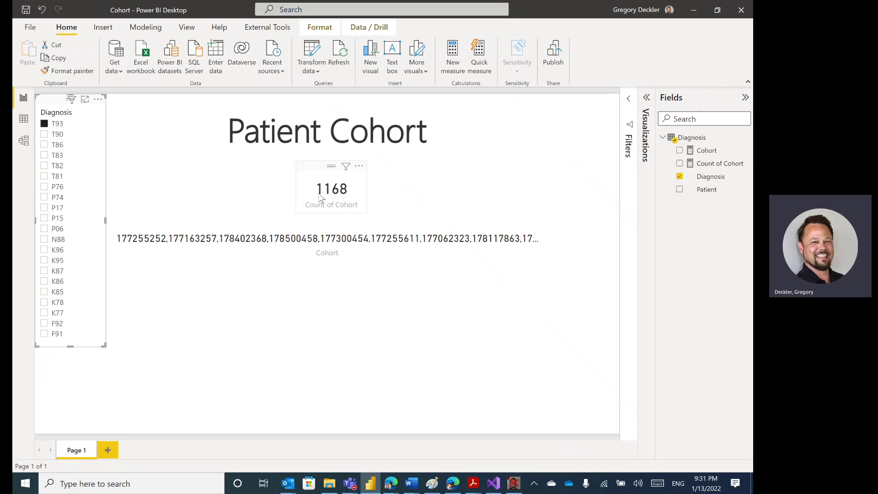
click(44, 135)
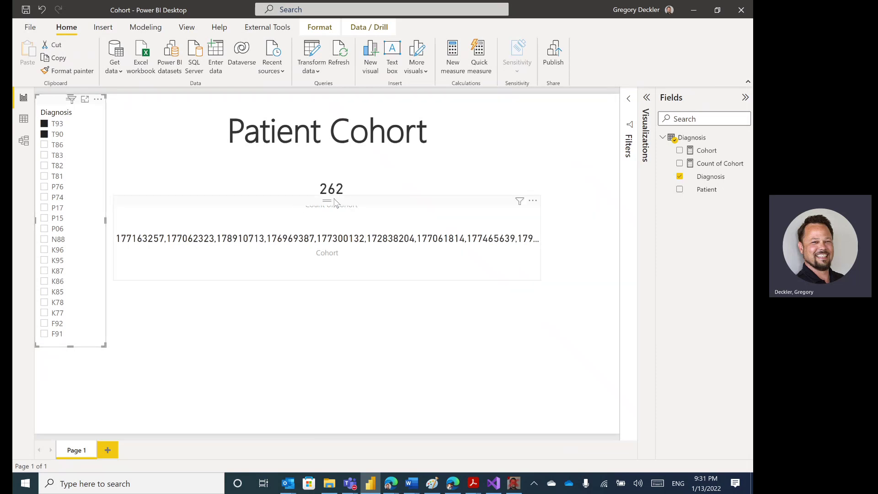
ctrl+click(58, 127)
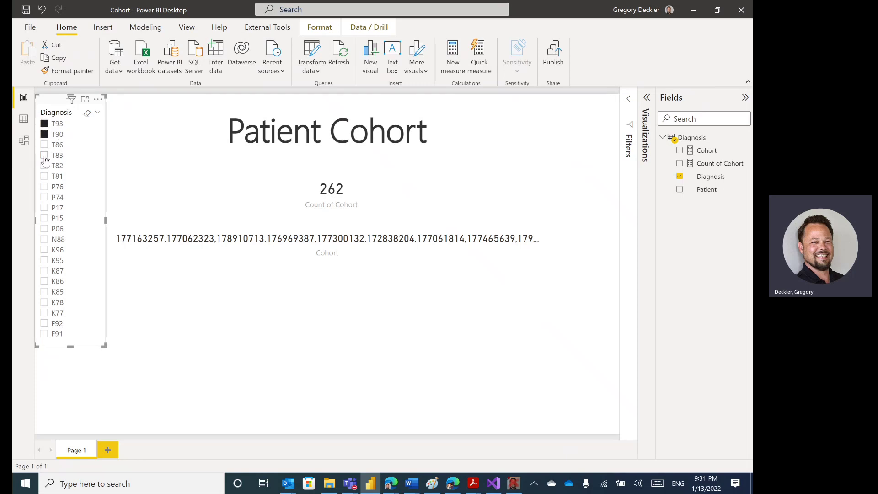
ctrl+click(44, 156)
ctrl+click(45, 166)
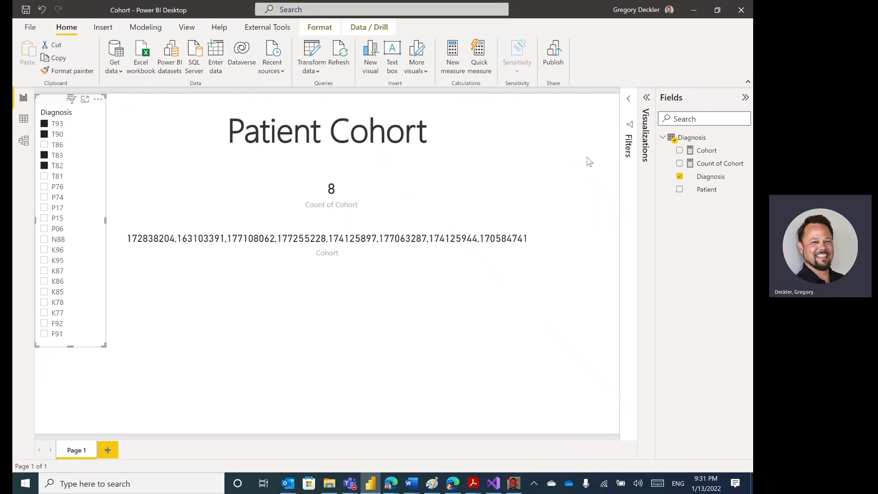
click(698, 156)
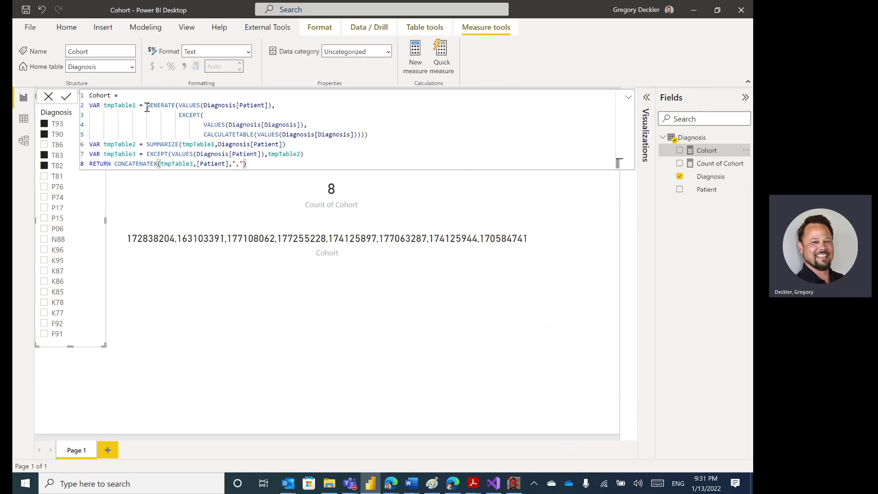
- Highlight the GENERATE expression on lines 2–5, then VALUES(Diagnosis[Diagnosis]) on line 4
drag(146, 104, 373, 134)
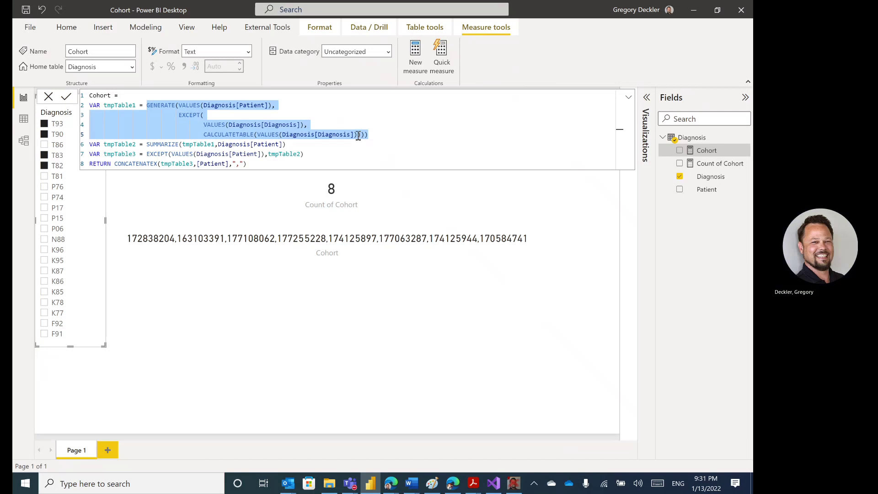
click(229, 106)
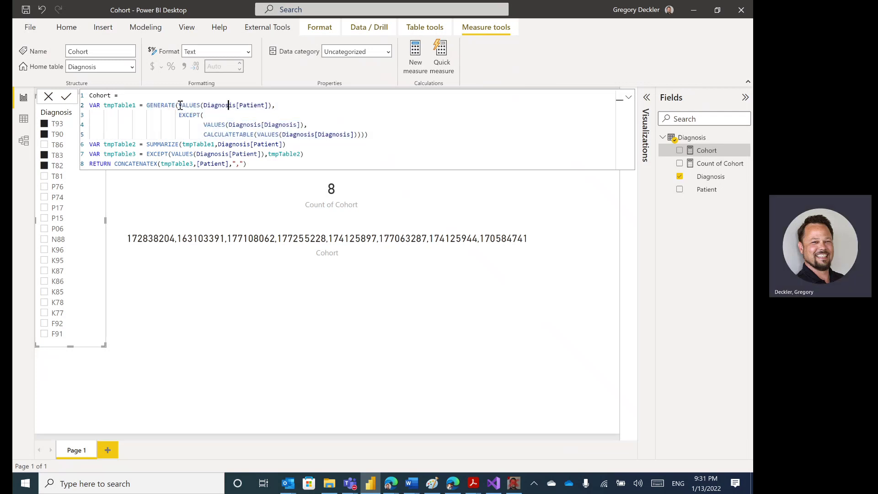
click(229, 106)
drag(204, 124, 304, 125)
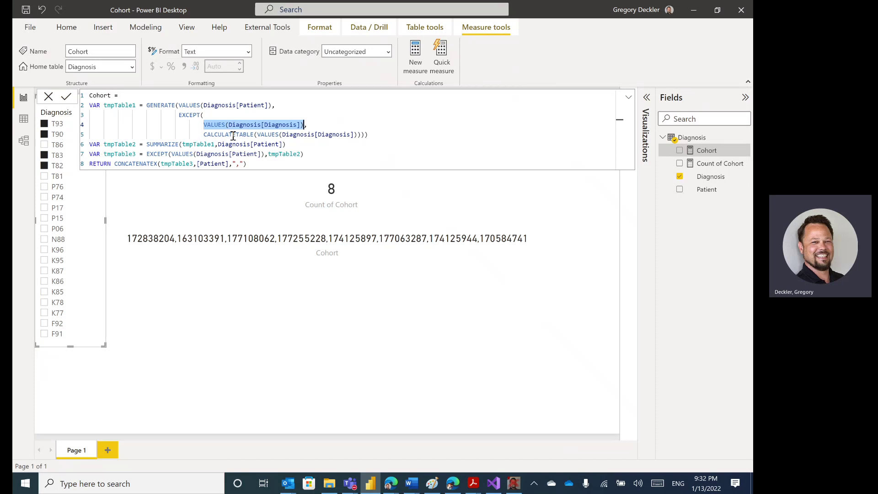
- Highlight the SUMMARIZE expression on line 6 and the EXCEPT function on line 7
click(147, 144)
drag(148, 145, 287, 144)
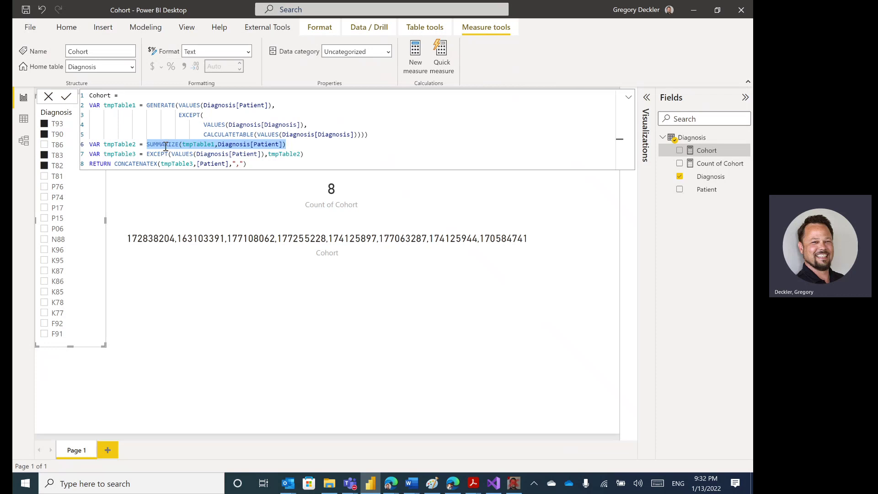
double_click(148, 156)
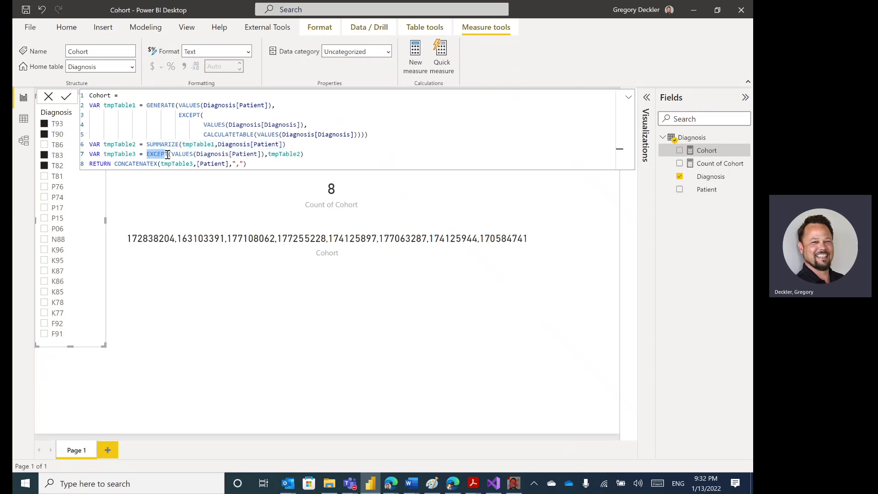
drag(195, 156, 263, 155)
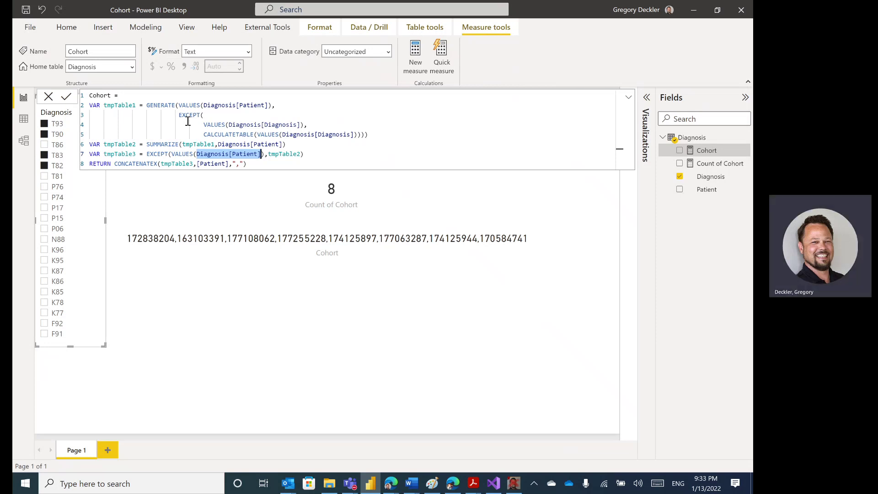
click(160, 105)
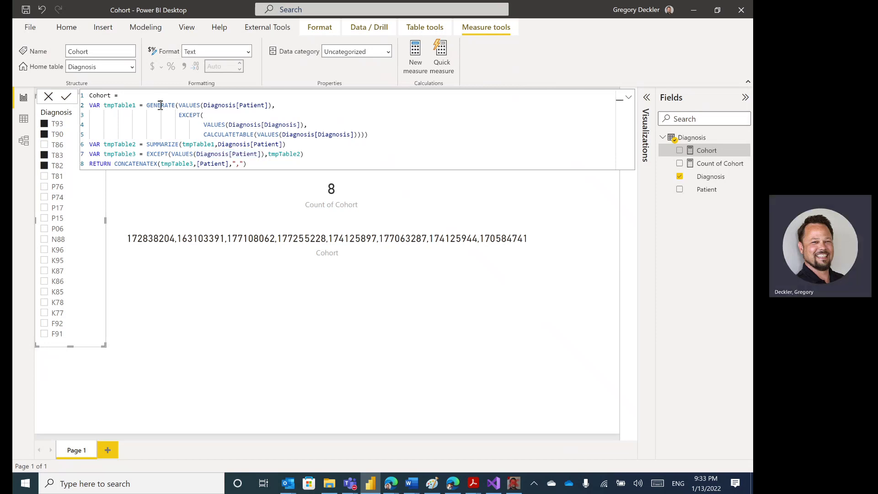
double_click(160, 105)
drag(178, 105, 269, 105)
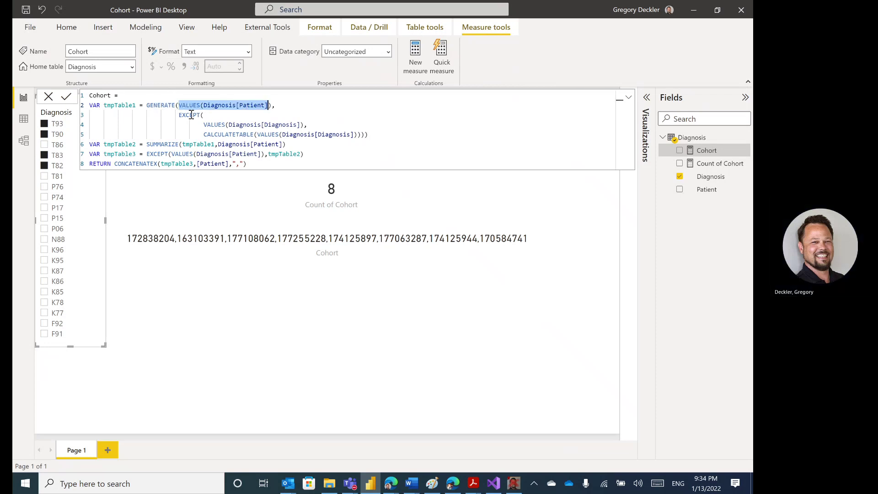
drag(179, 115, 353, 133)
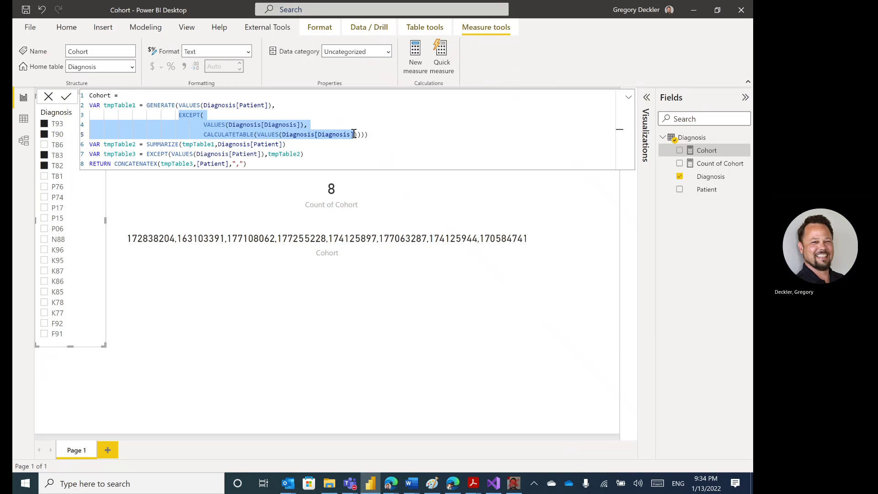
double_click(186, 116)
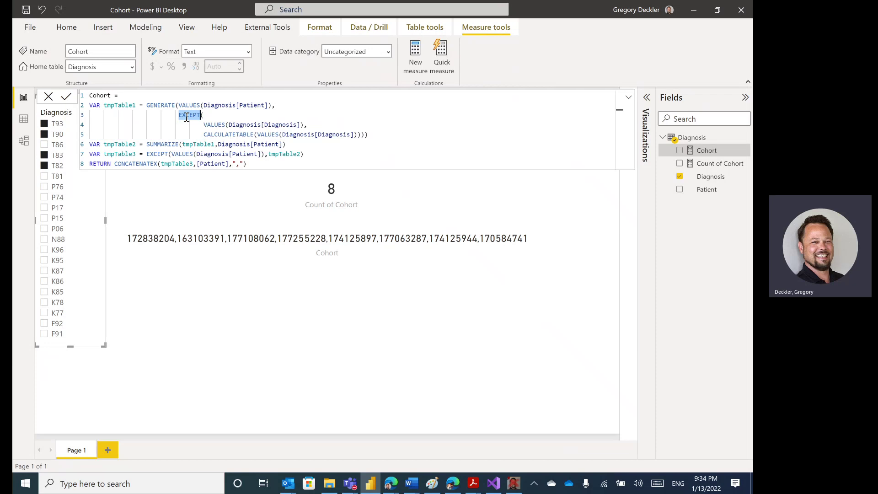
click(218, 124)
double_click(218, 124)
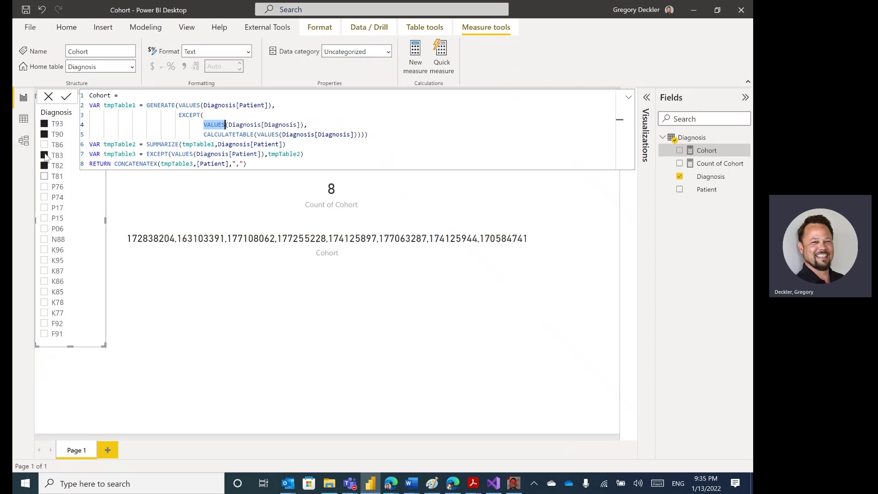
click(208, 125)
drag(204, 124, 299, 125)
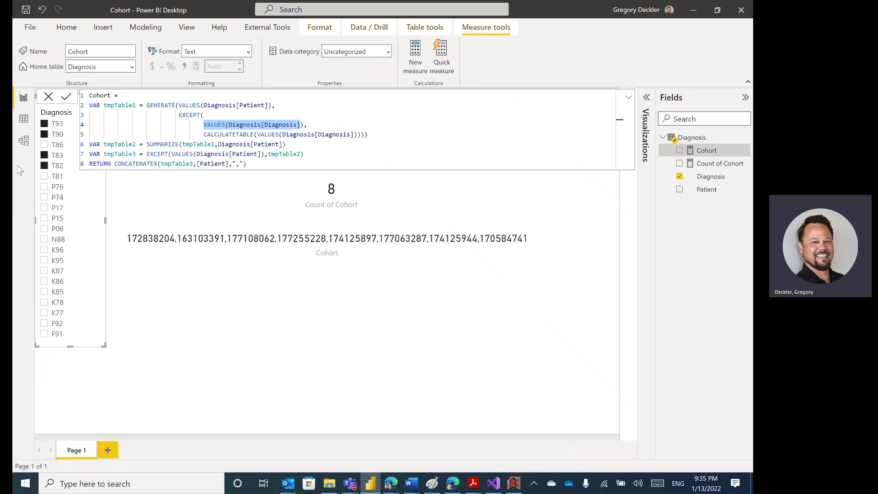
click(208, 135)
drag(207, 135, 351, 135)
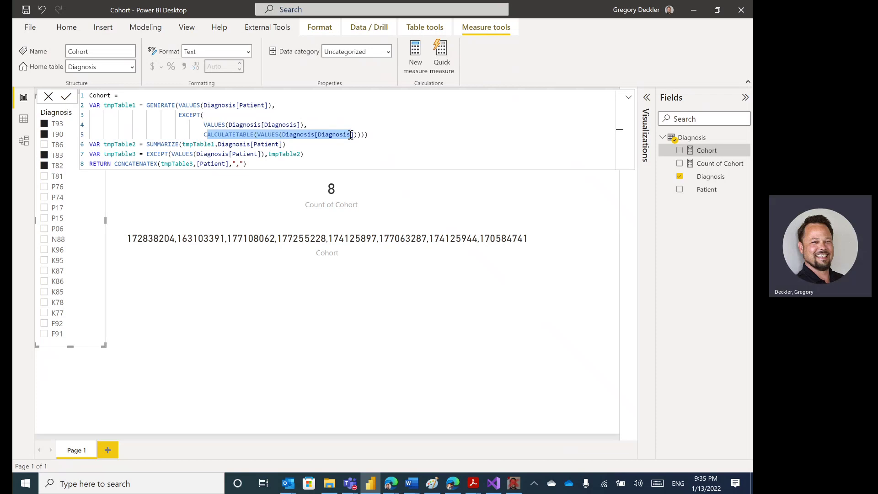
click(259, 134)
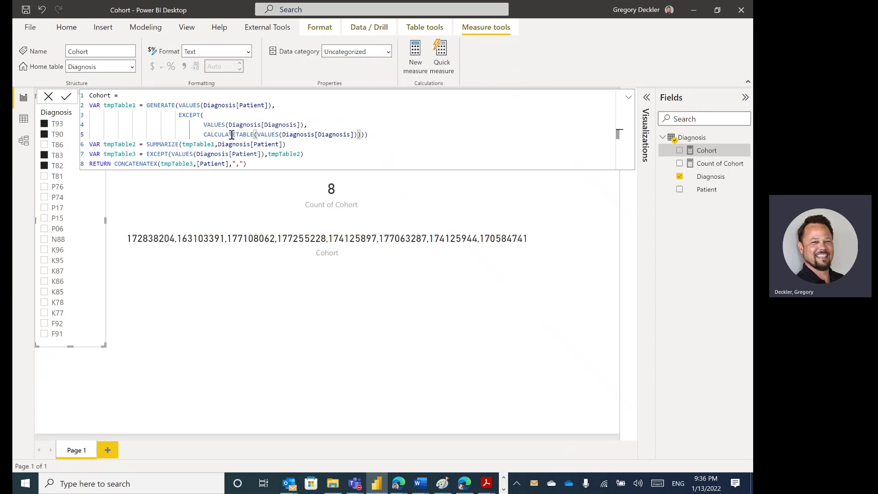
drag(179, 105, 269, 105)
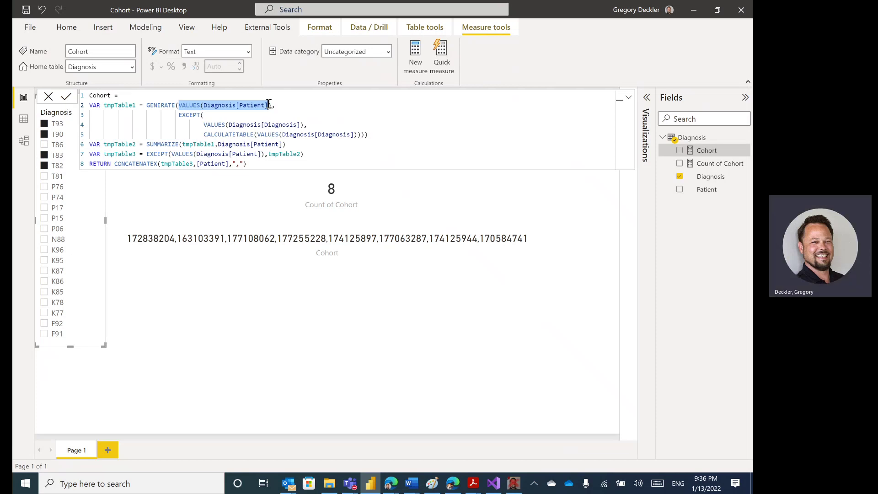
drag(203, 134, 361, 135)
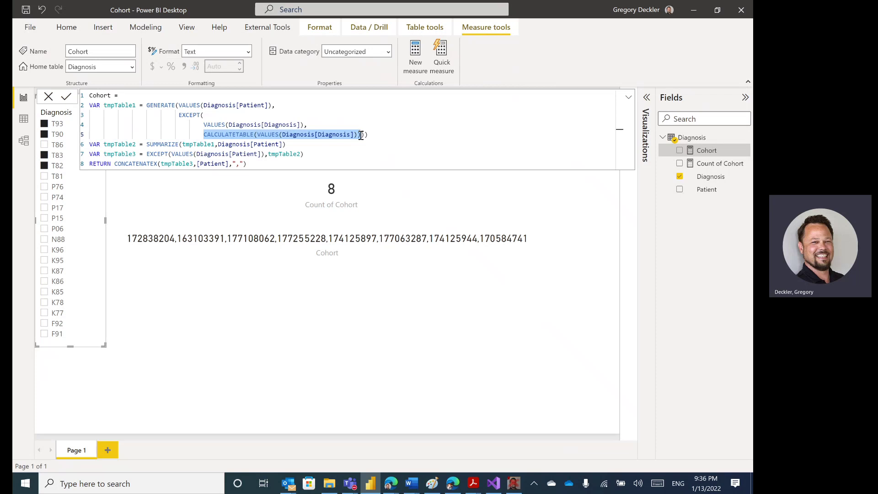
drag(204, 127, 307, 128)
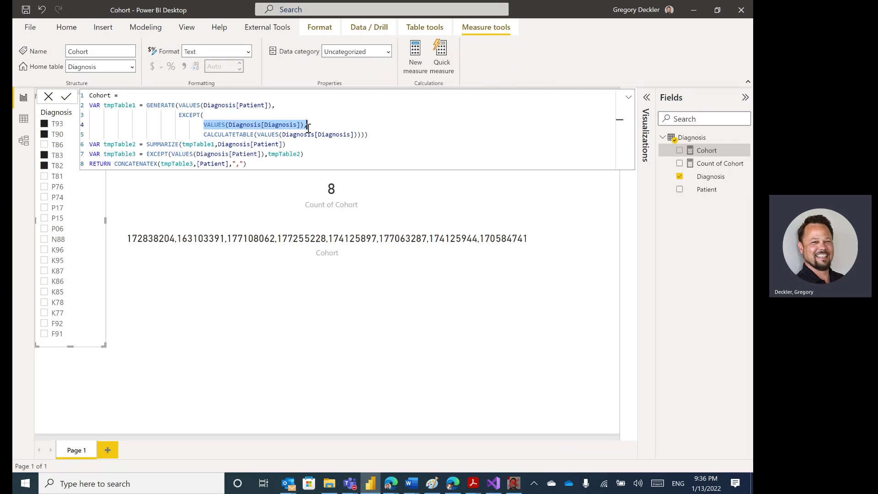
click(307, 126)
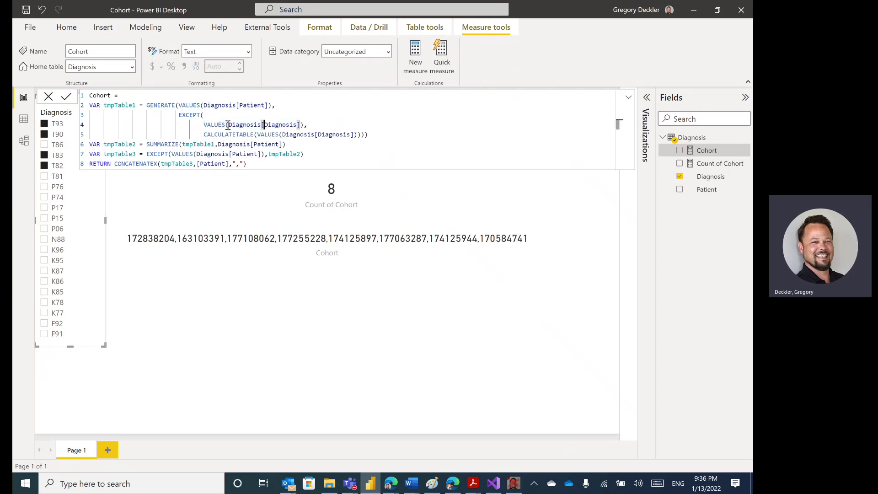
key(shift+Home)
drag(204, 134, 356, 134)
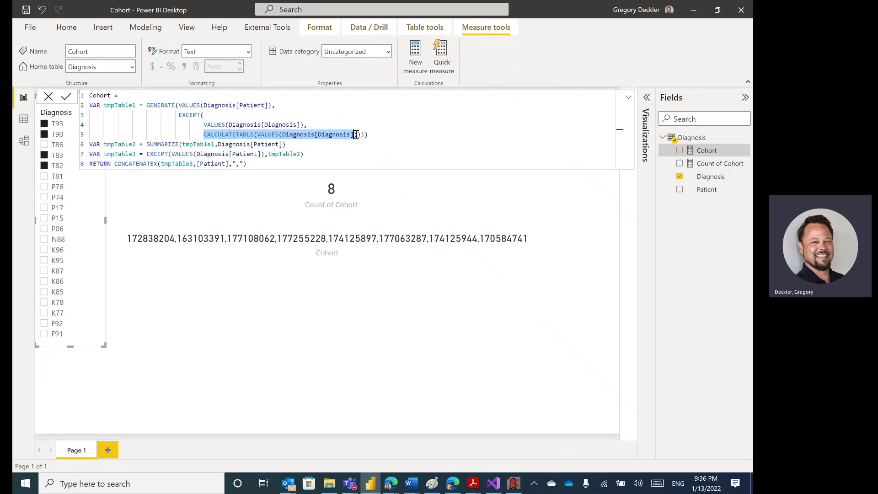
click(225, 124)
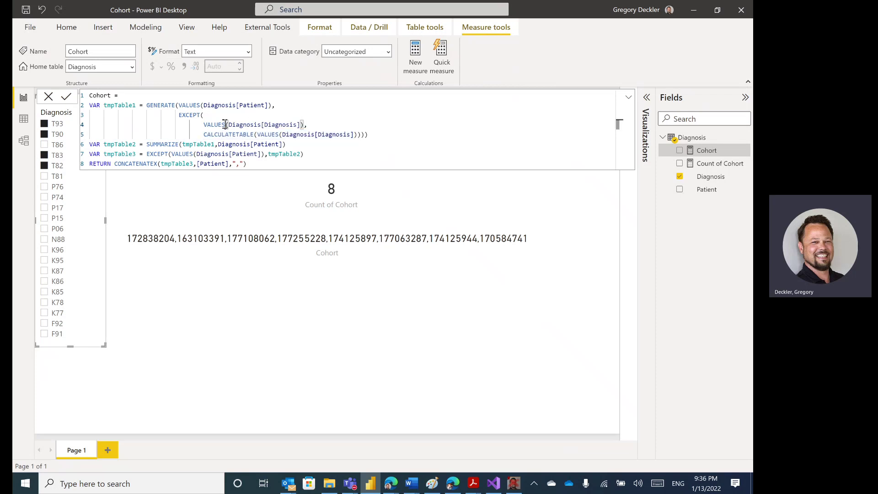
drag(179, 115, 370, 136)
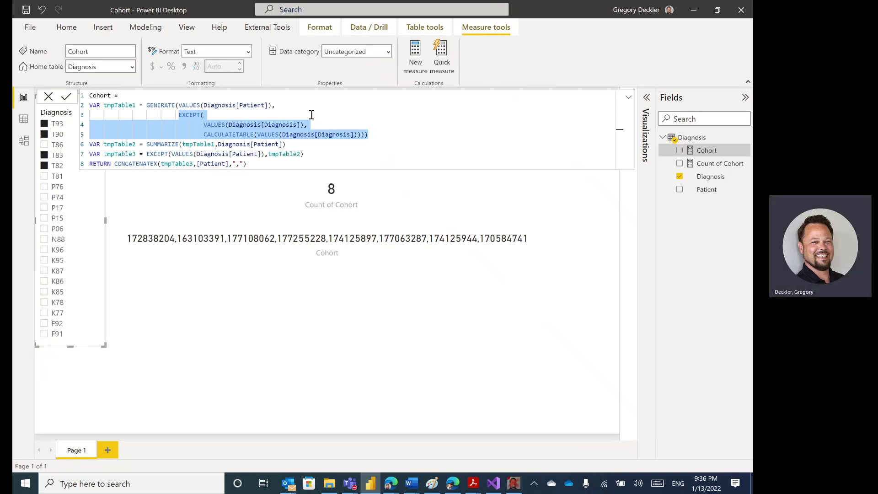
click(119, 105)
double_click(119, 104)
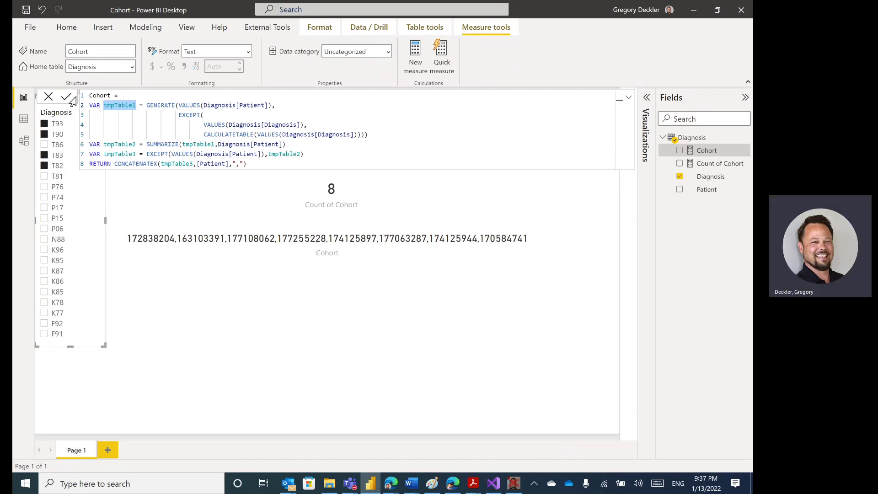
click(260, 162)
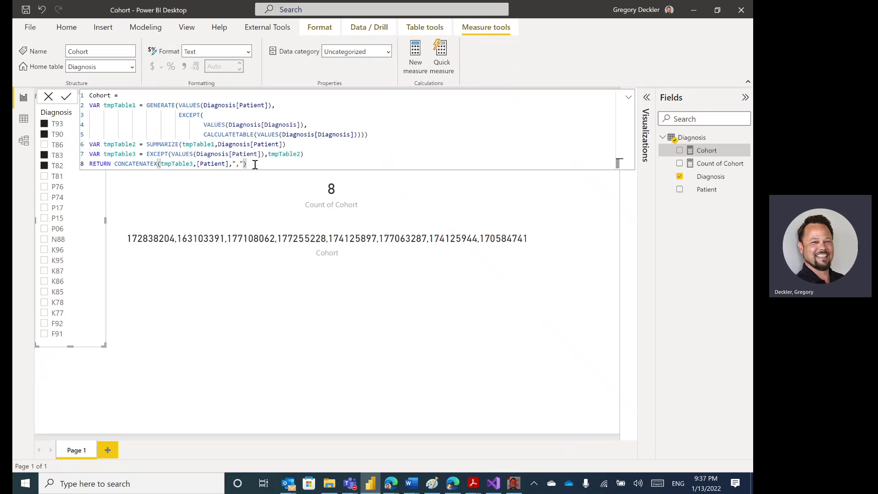
drag(253, 164, 90, 96)
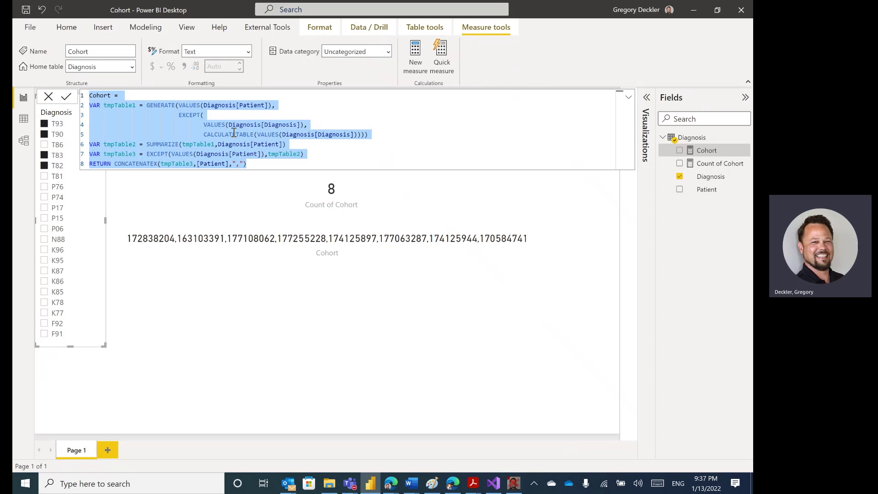
click(253, 163)
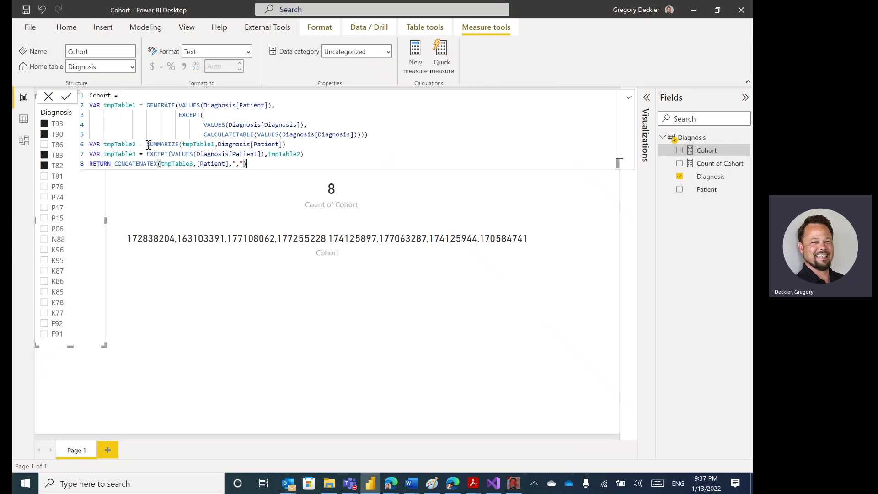
drag(146, 144, 313, 143)
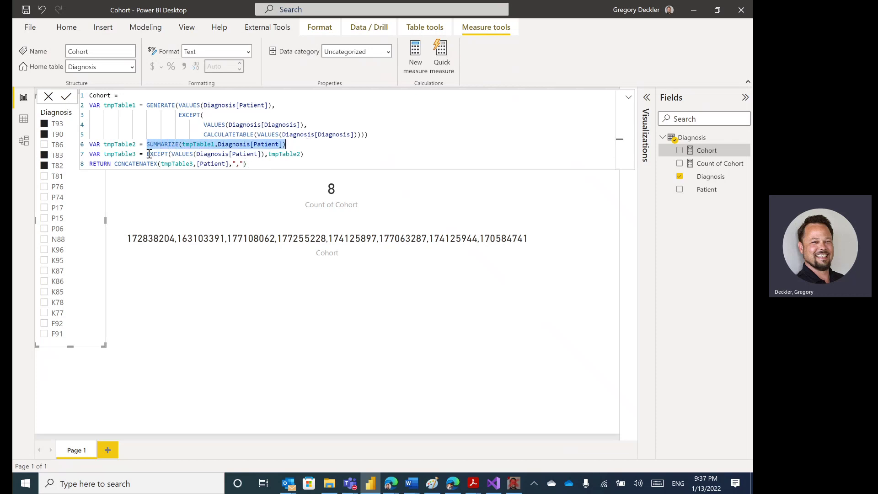
drag(147, 154, 305, 153)
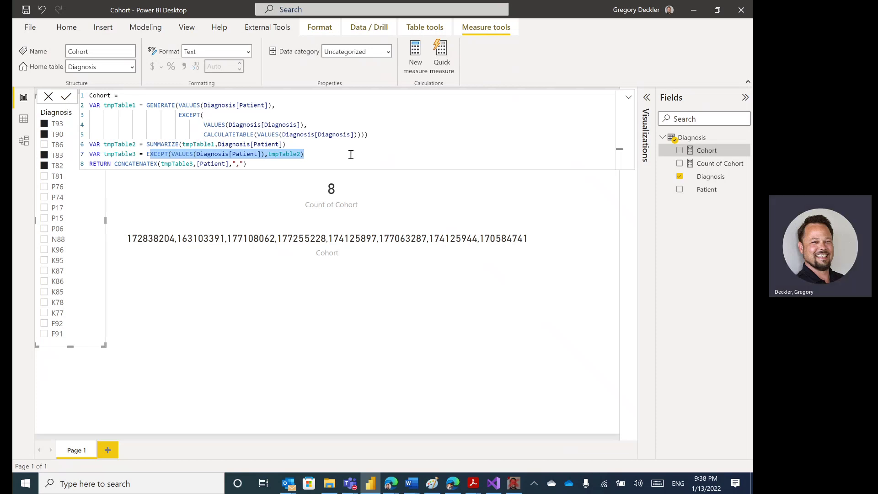
click(278, 166)
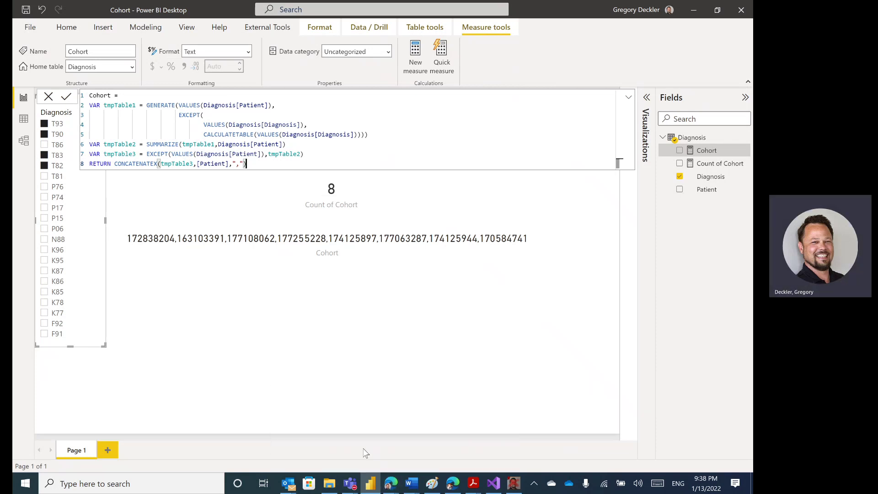
- Scroll the Patient Cohort (AND Slicer) community page to its DAX code, then return to Power BI Desktop
mouse_move(388, 483)
click(362, 426)
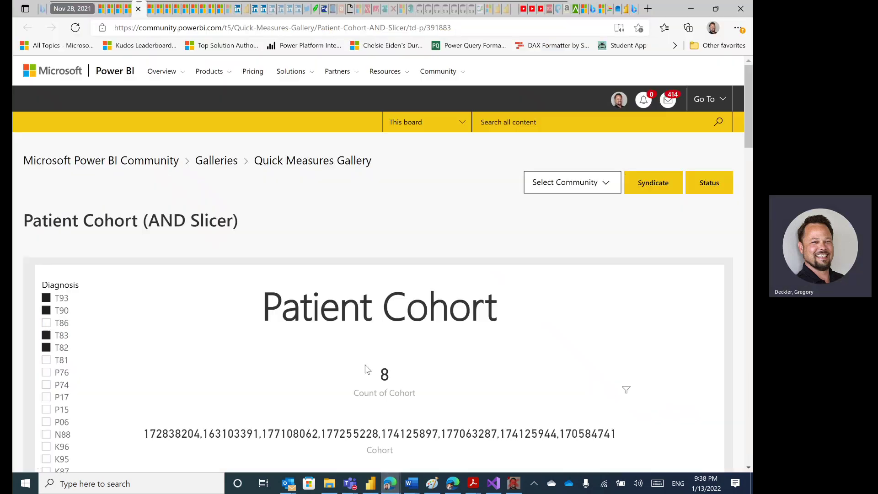
scroll(380, 245, down, 15)
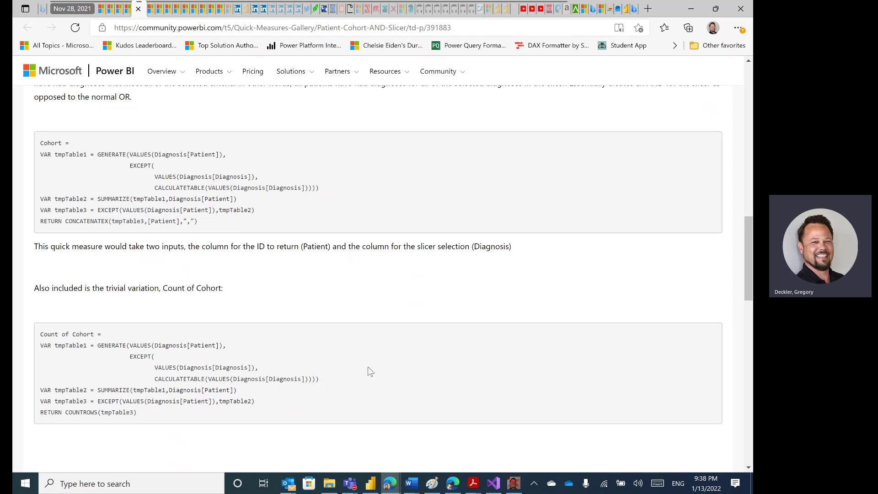
click(375, 488)
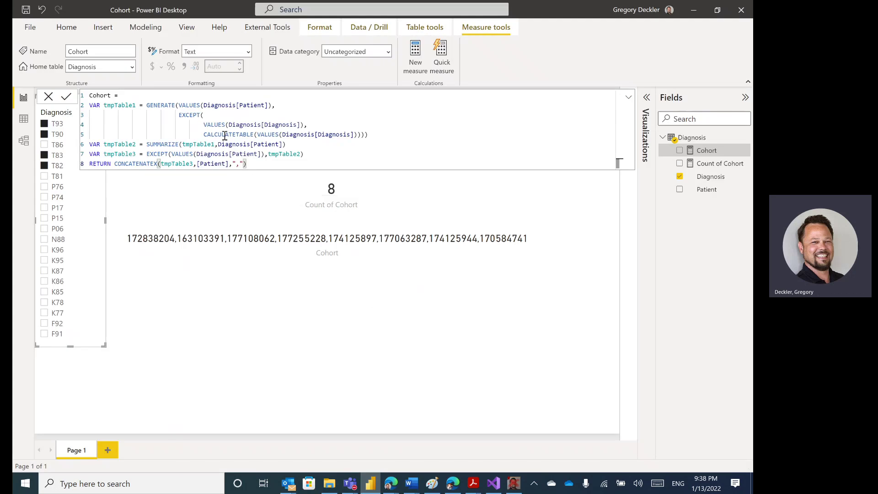